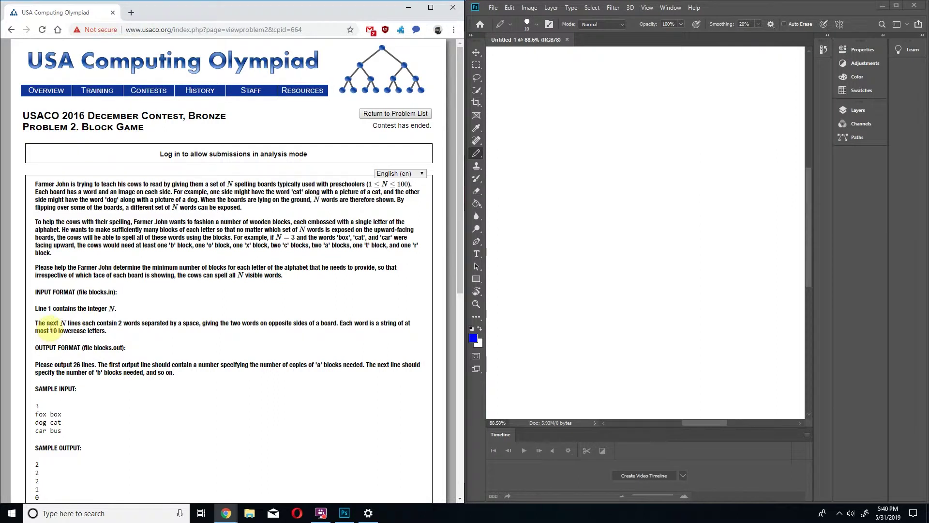
# In Photoshop, pencil-sketch two boards and label them 'fox' and 'box'
pyautogui.click(503, 177)
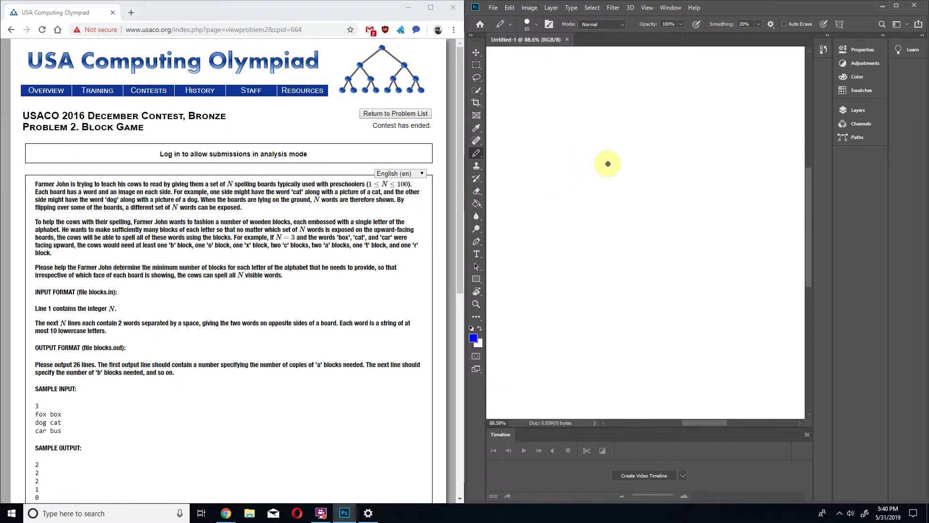
pyautogui.moveTo(614, 158)
pyautogui.mouseDown()
pyautogui.moveTo(525, 161)
pyautogui.moveTo(614, 168)
pyautogui.mouseUp()
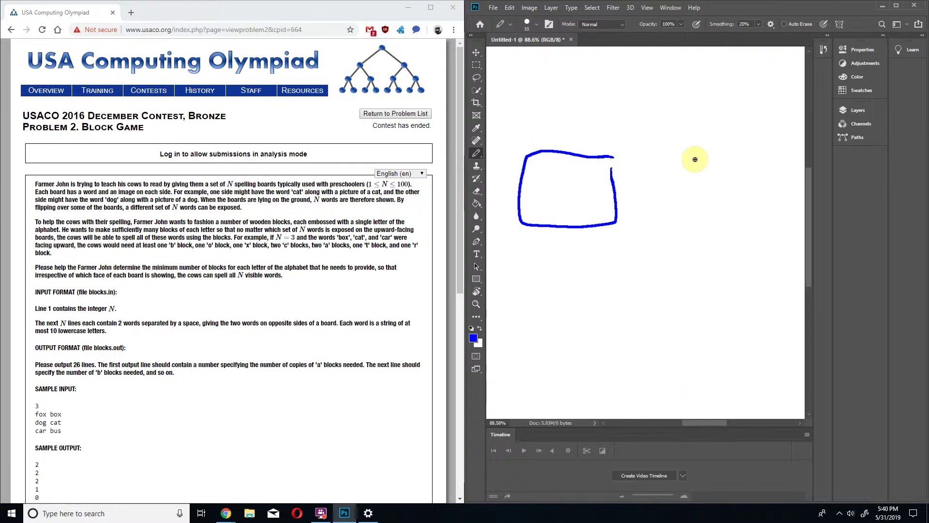
pyautogui.moveTo(736, 147)
pyautogui.mouseDown()
pyautogui.moveTo(663, 140)
pyautogui.moveTo(732, 154)
pyautogui.mouseUp()
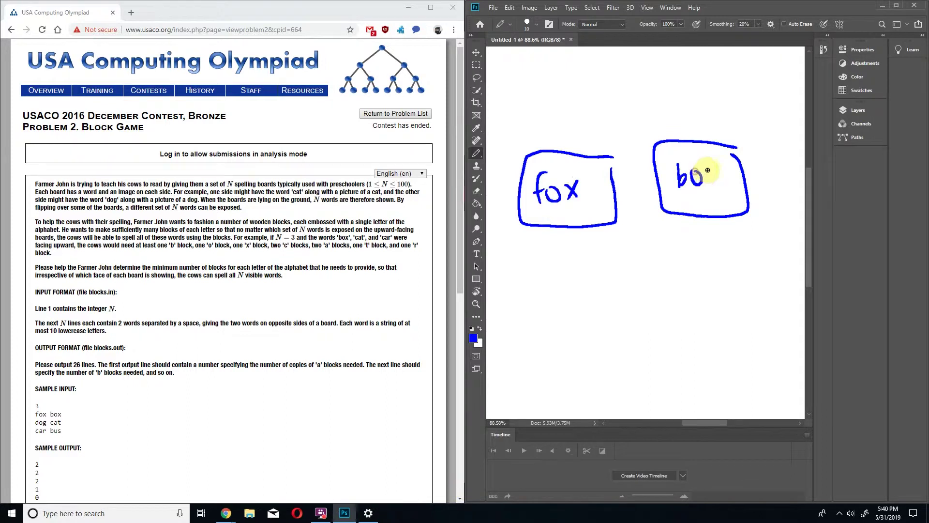
pyautogui.moveTo(705, 169); pyautogui.dragTo(721, 187)
pyautogui.moveTo(722, 167); pyautogui.dragTo(707, 187)
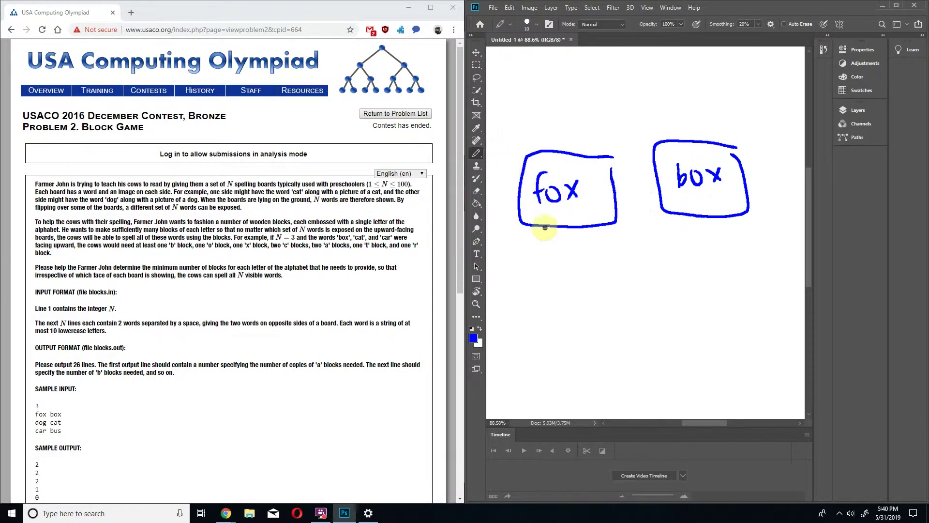
# Pencil-sketch three more cube blocks labelled o, x and b beside the f block
pyautogui.moveTo(535, 319)
pyautogui.mouseDown()
pyautogui.moveTo(559, 287)
pyautogui.moveTo(618, 313)
pyautogui.mouseUp()
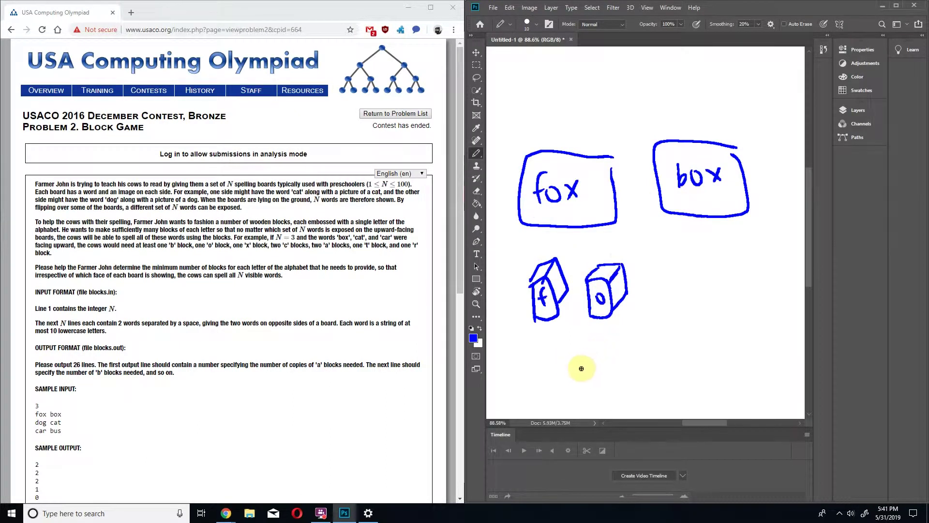
pyautogui.moveTo(564, 365); pyautogui.dragTo(610, 361)
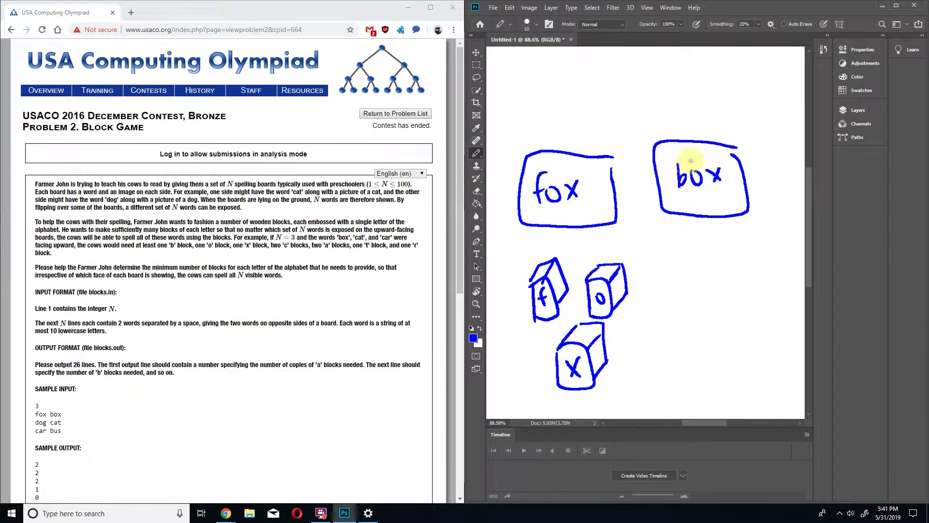
pyautogui.moveTo(656, 290)
pyautogui.mouseDown()
pyautogui.moveTo(657, 323)
pyautogui.moveTo(682, 270)
pyautogui.mouseUp()
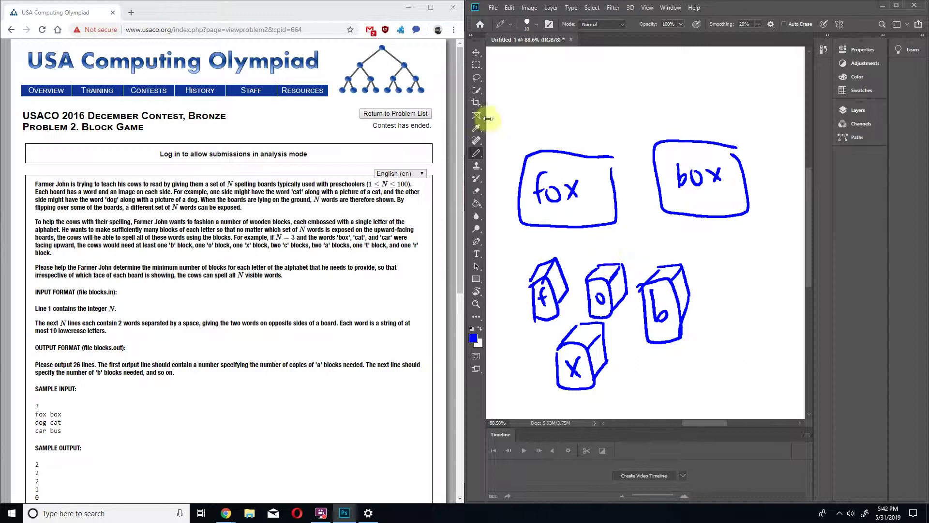
# Handwrite 'fuox' and 'box' above the two boards and underline each o
pyautogui.moveTo(556, 76)
pyautogui.mouseDown()
pyautogui.moveTo(547, 112)
pyautogui.moveTo(601, 110)
pyautogui.mouseUp()
pyautogui.moveTo(676, 79); pyautogui.dragTo(725, 106)
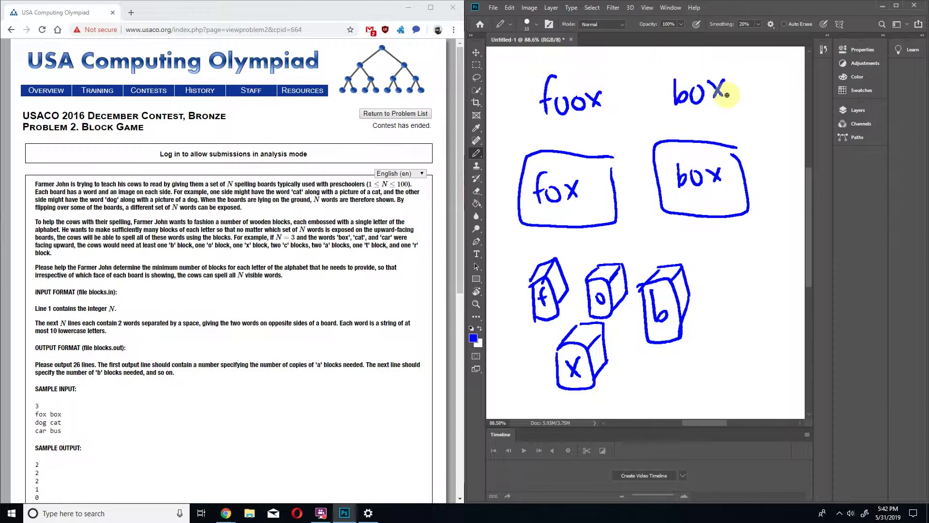
pyautogui.moveTo(691, 107); pyautogui.dragTo(694, 97)
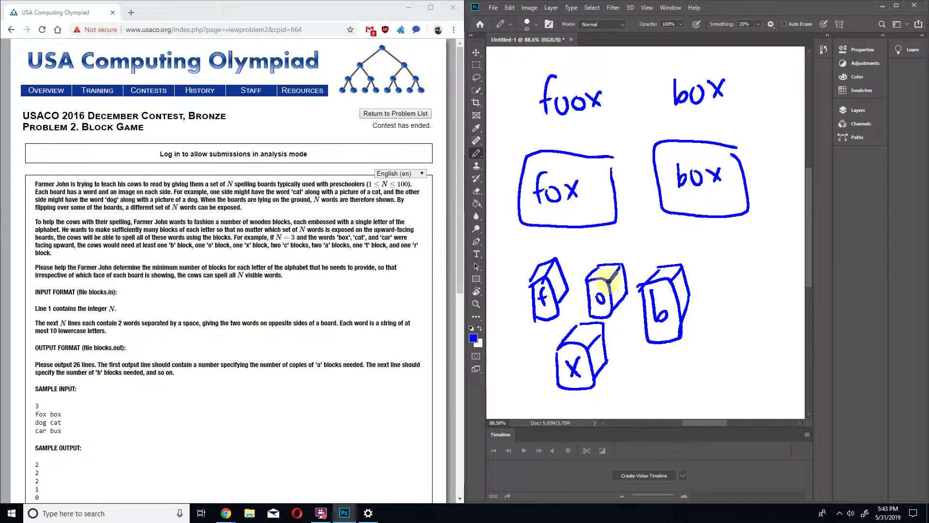
pyautogui.moveTo(565, 120); pyautogui.dragTo(585, 120)
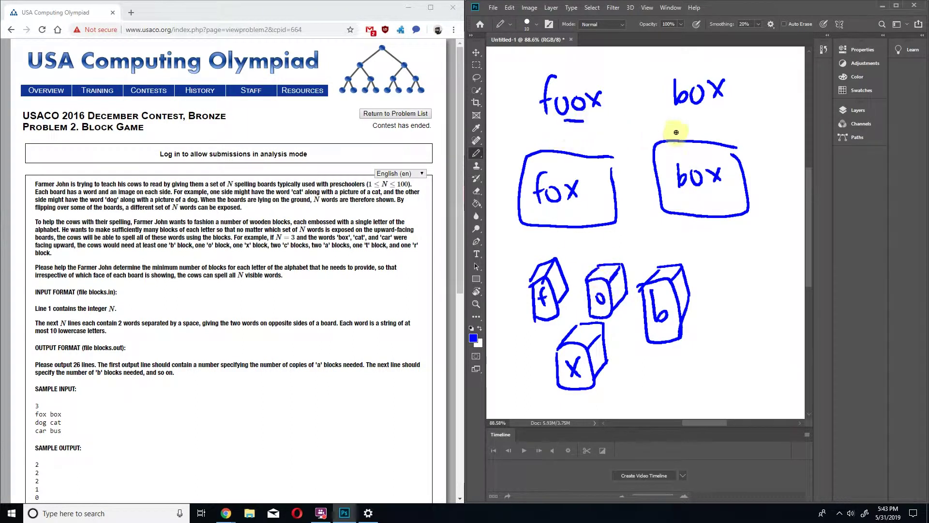
pyautogui.moveTo(688, 112); pyautogui.dragTo(707, 112)
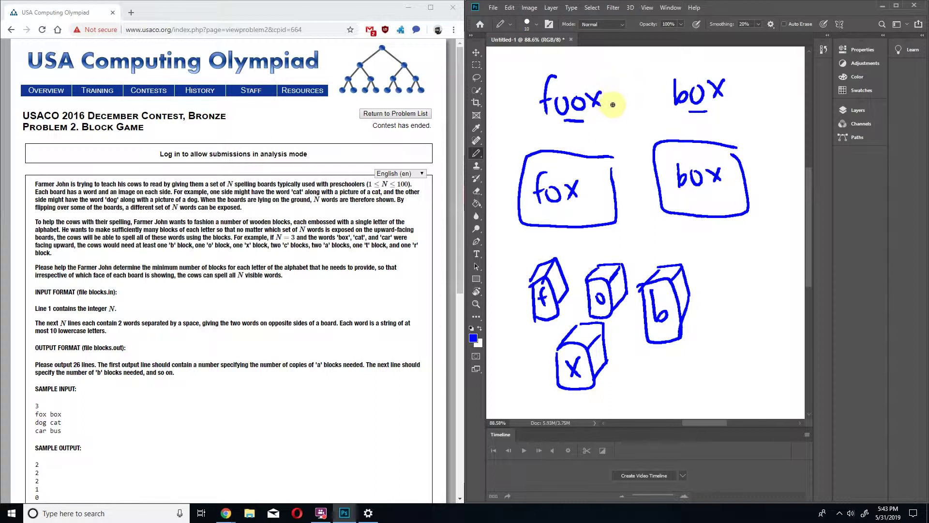
# Erase the old sketch, clear the whole canvas and return to the Pencil tool
pyautogui.press('e')
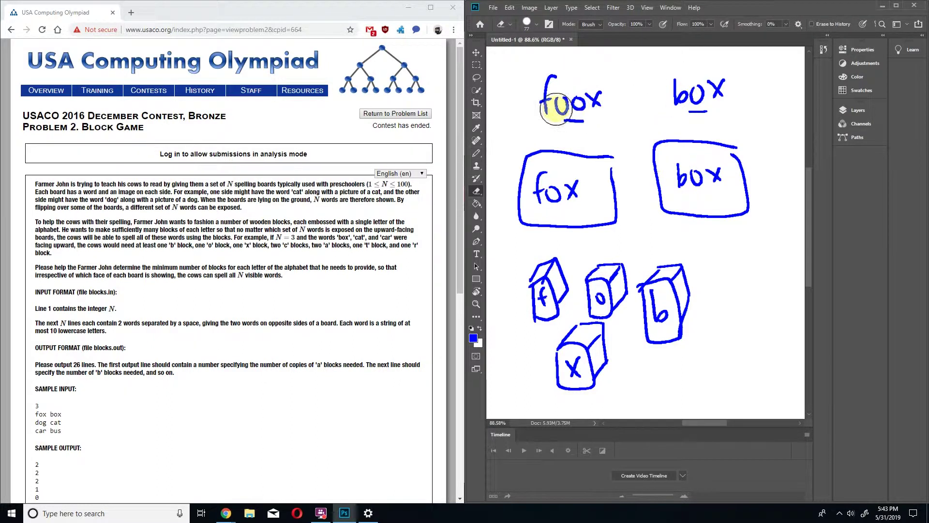
pyautogui.moveTo(550, 104)
pyautogui.mouseDown()
pyautogui.moveTo(501, 198)
pyautogui.moveTo(544, 187)
pyautogui.moveTo(539, 253)
pyautogui.mouseUp()
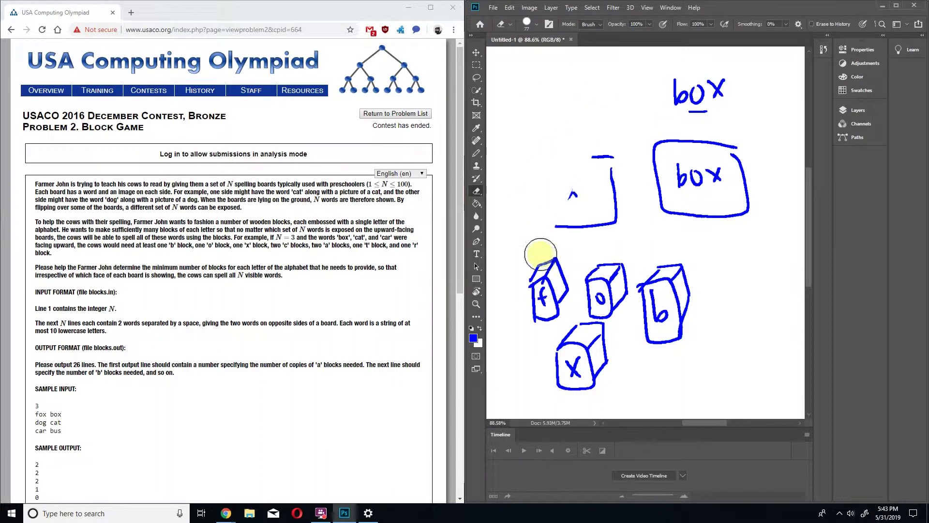
pyautogui.hotkey('ctrl', 'a')
pyautogui.press('Delete')
pyautogui.hotkey('ctrl', 'd')
pyautogui.press('b')
# Draw fox, dog and cav boards, with an arrow from fox to letters f, b, o, x
pyautogui.moveTo(566, 93)
pyautogui.mouseDown()
pyautogui.moveTo(624, 157)
pyautogui.moveTo(591, 104)
pyautogui.moveTo(591, 291)
pyautogui.moveTo(623, 299)
pyautogui.moveTo(629, 284)
pyautogui.mouseUp()
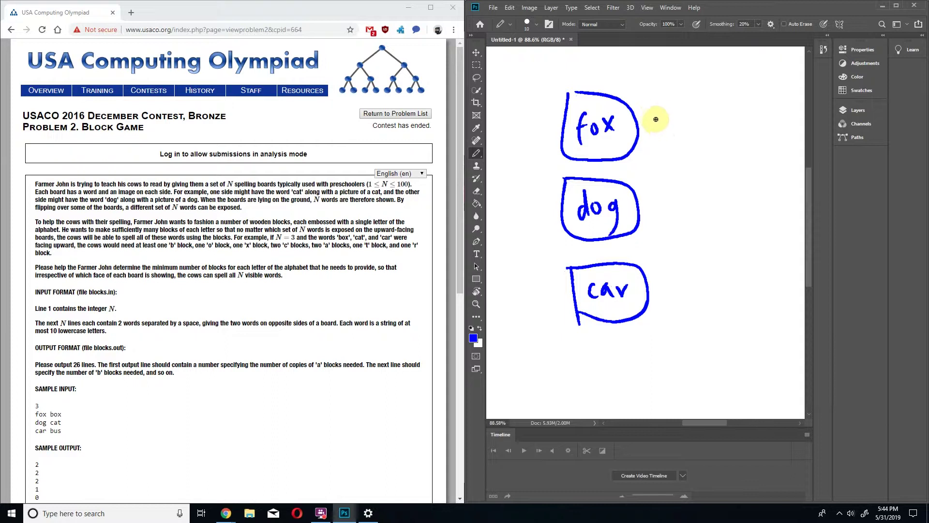
pyautogui.moveTo(644, 116); pyautogui.dragTo(667, 117)
pyautogui.moveTo(645, 127); pyautogui.dragTo(668, 135)
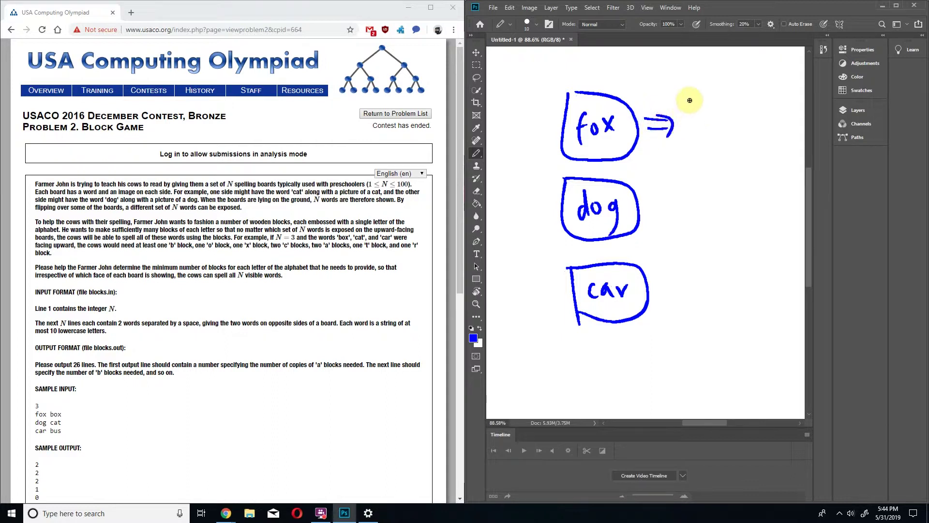
pyautogui.moveTo(695, 84)
pyautogui.mouseDown()
pyautogui.moveTo(688, 113)
pyautogui.moveTo(697, 100)
pyautogui.moveTo(698, 118)
pyautogui.mouseUp()
pyautogui.moveTo(716, 85); pyautogui.dragTo(715, 117)
pyautogui.moveTo(735, 102)
pyautogui.mouseDown()
pyautogui.moveTo(731, 118)
pyautogui.moveTo(749, 98)
pyautogui.moveTo(757, 116)
pyautogui.moveTo(781, 102)
pyautogui.moveTo(773, 104)
pyautogui.mouseUp()
pyautogui.moveTo(652, 200); pyautogui.dragTo(670, 199)
# Add arrows followed by dot ellipses after the dog and cav boards
pyautogui.moveTo(653, 209); pyautogui.dragTo(678, 215)
pyautogui.click(712, 197)
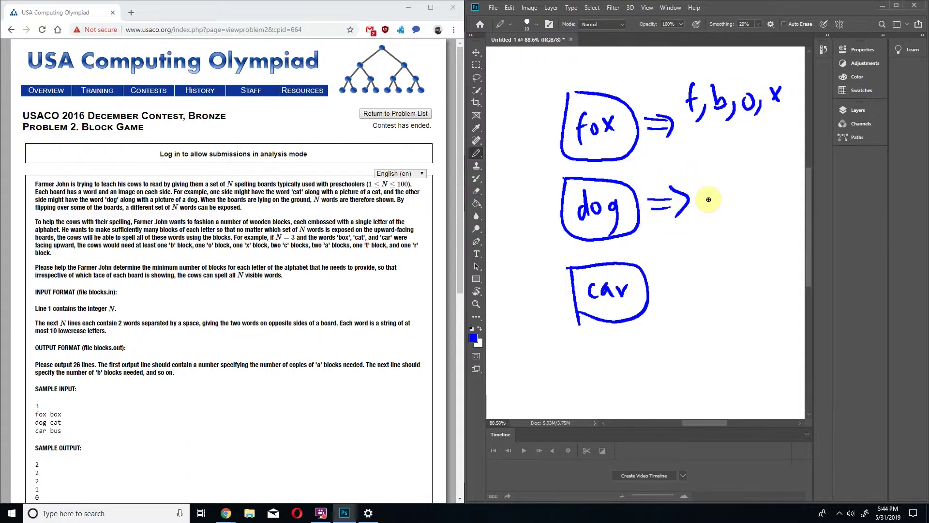
pyautogui.click(740, 192)
pyautogui.moveTo(659, 274); pyautogui.dragTo(686, 271)
pyautogui.moveTo(662, 282)
pyautogui.mouseDown()
pyautogui.moveTo(693, 273)
pyautogui.moveTo(693, 293)
pyautogui.mouseUp()
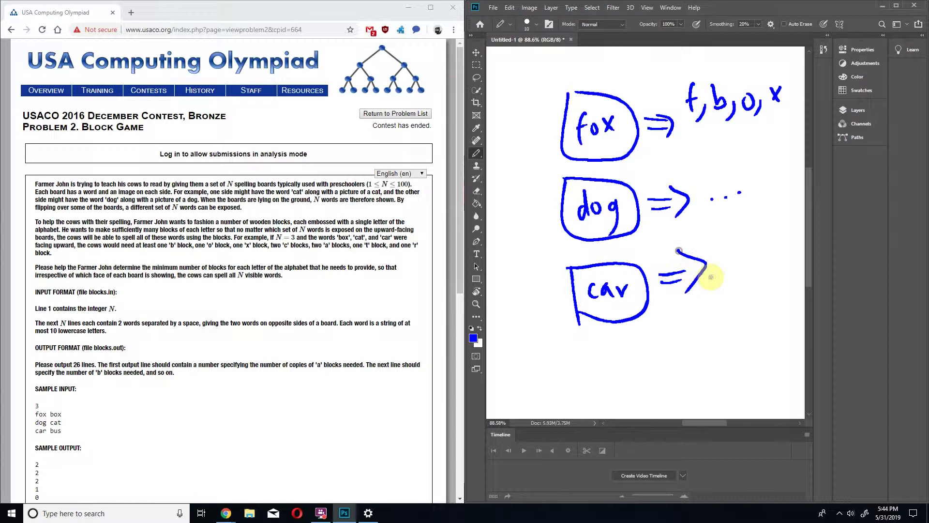
pyautogui.click(734, 265)
pyautogui.click(753, 259)
pyautogui.click(769, 254)
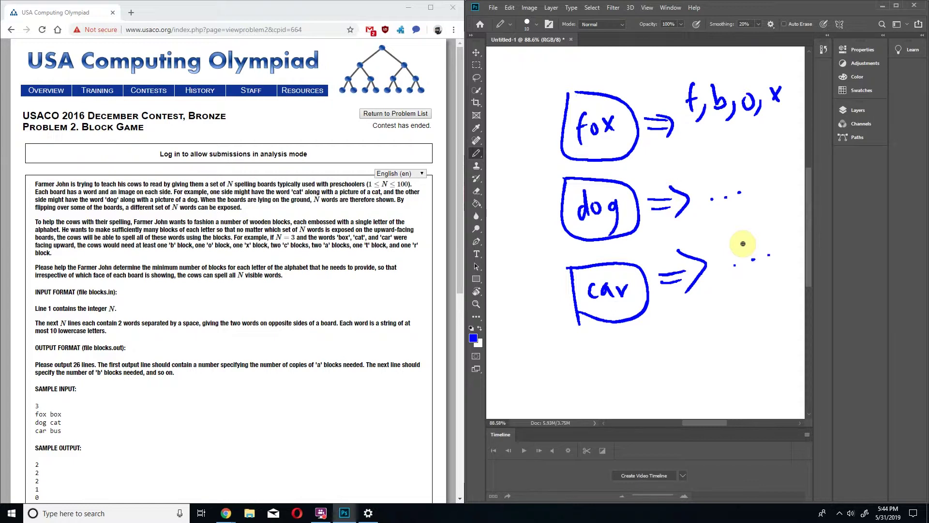
# Replace main.cpp with a file input/output template and add blank lines below the file streams
pyautogui.hotkey('alt', 'Tab')
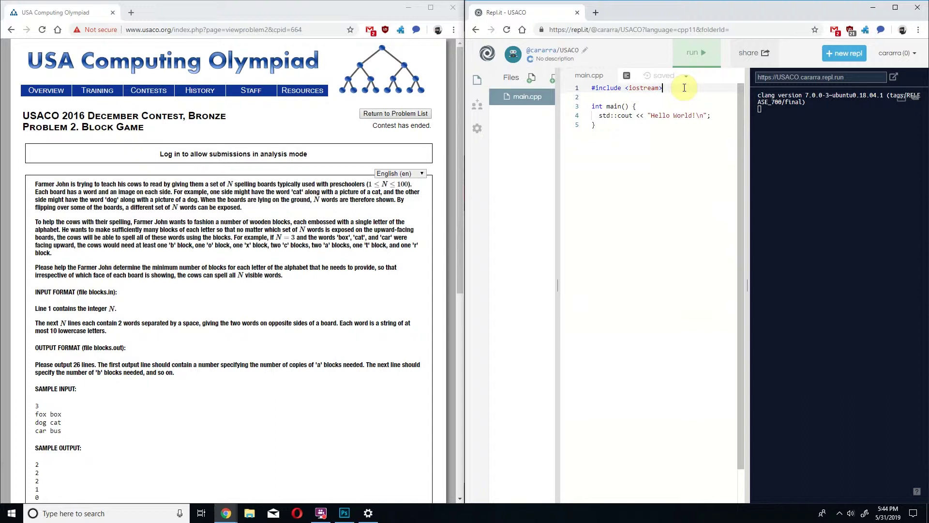
pyautogui.hotkey('ctrl', 'v')
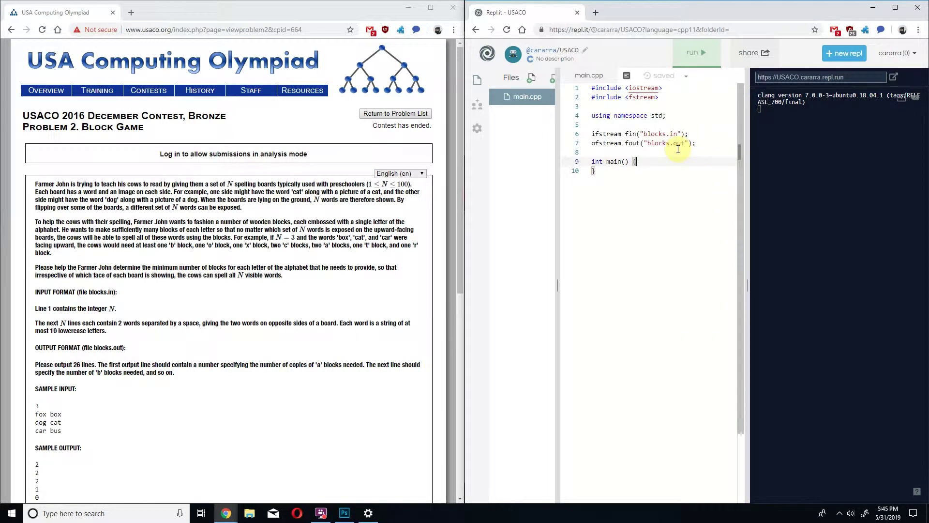
pyautogui.click(699, 144)
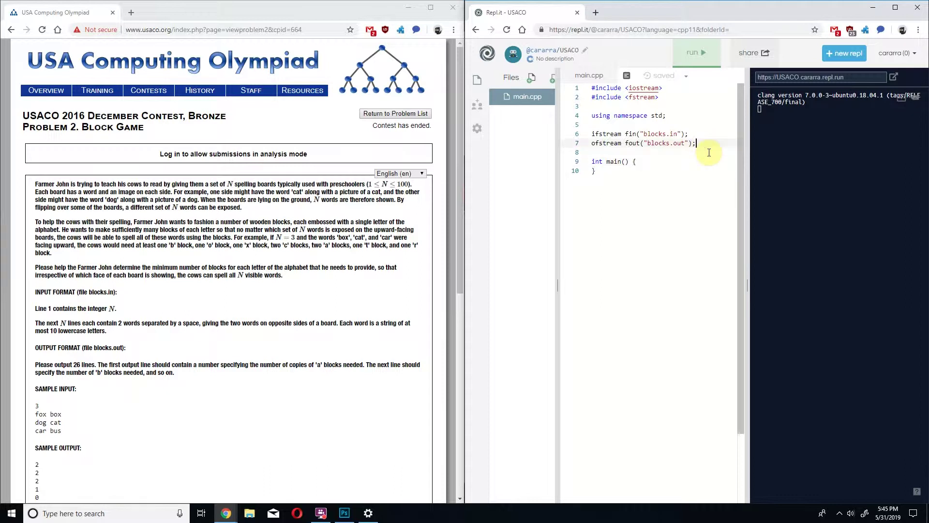
pyautogui.press('Return')
pyautogui.press('Return')
pyautogui.write('int ')
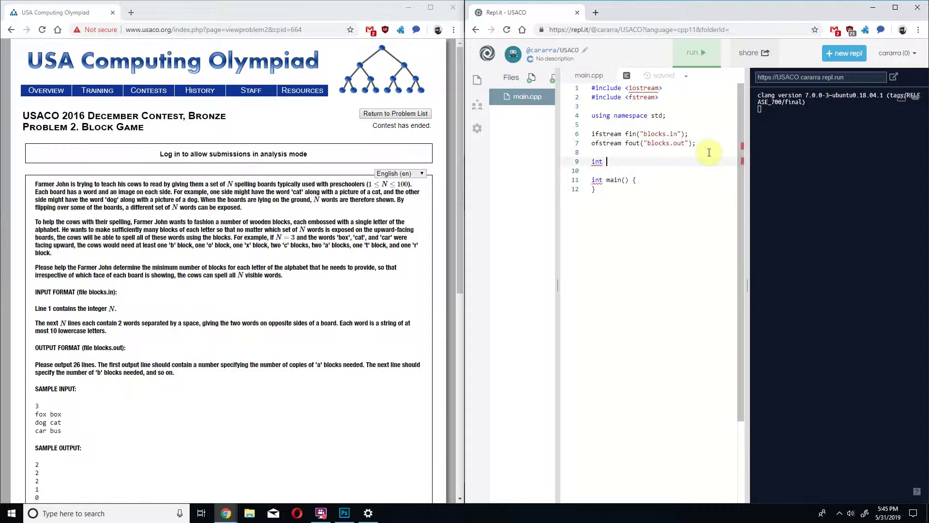
pyautogui.write('n;')
pyautogui.press('Return')
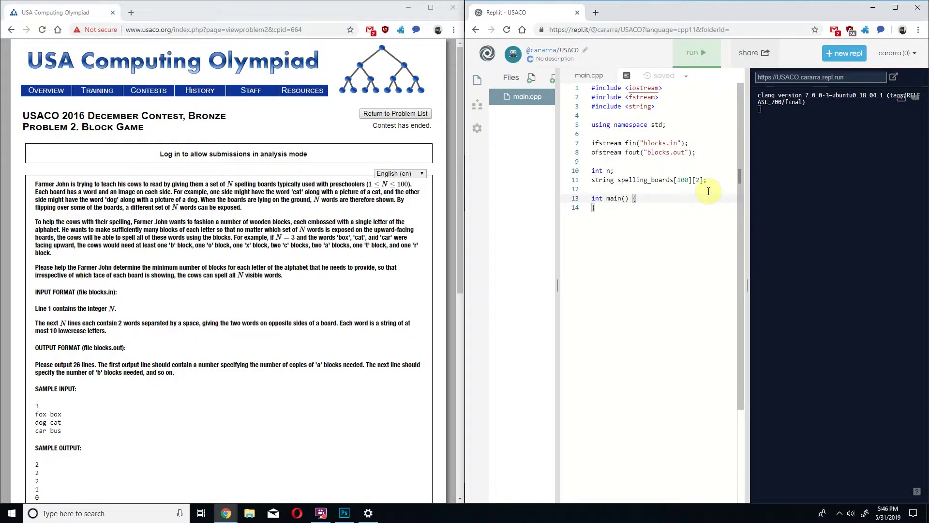
pyautogui.write('fin >> n; for (int i = 0; i < n; i++) { fin >> spelling_boards[i][0] >> spelling_boards[i][1];')
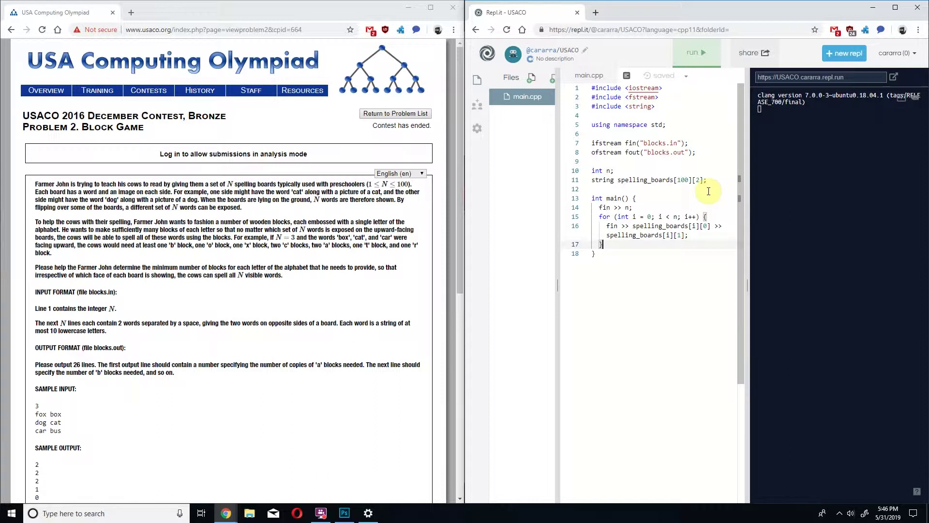
# Add int blocks[26]; and a board loop containing a nested loop over letters 'a' to 'z'
pyautogui.press('Return')
pyautogui.write('for (int i = 0; i < n; i++) {')
pyautogui.press('Return')
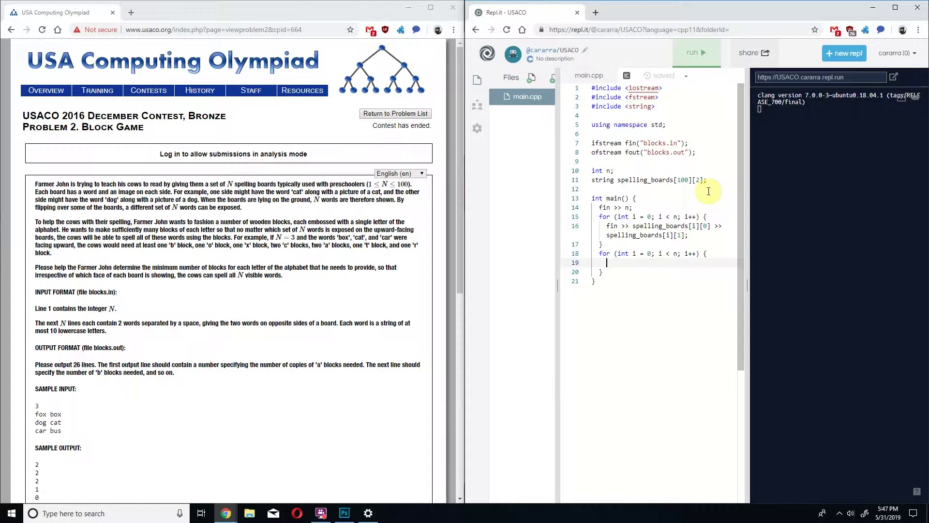
pyautogui.click(706, 180)
pyautogui.press('Return')
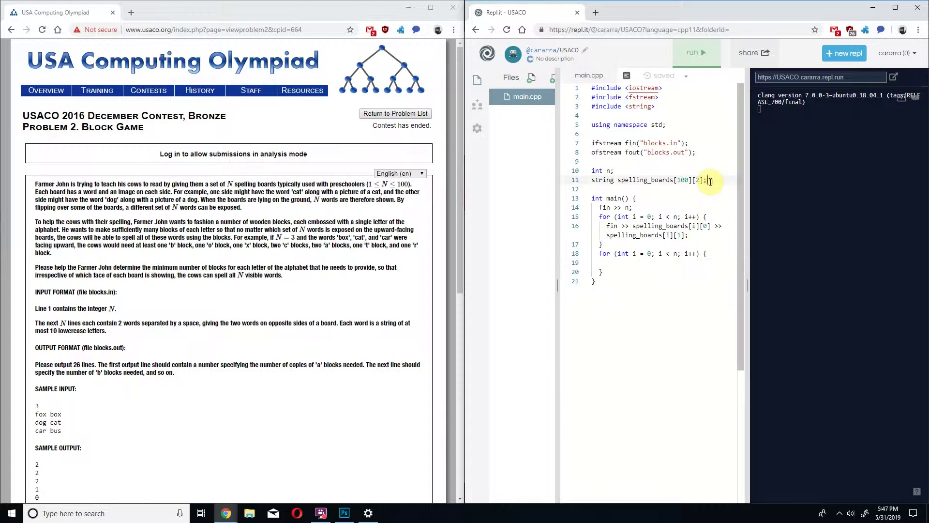
pyautogui.write('int blocks[26];')
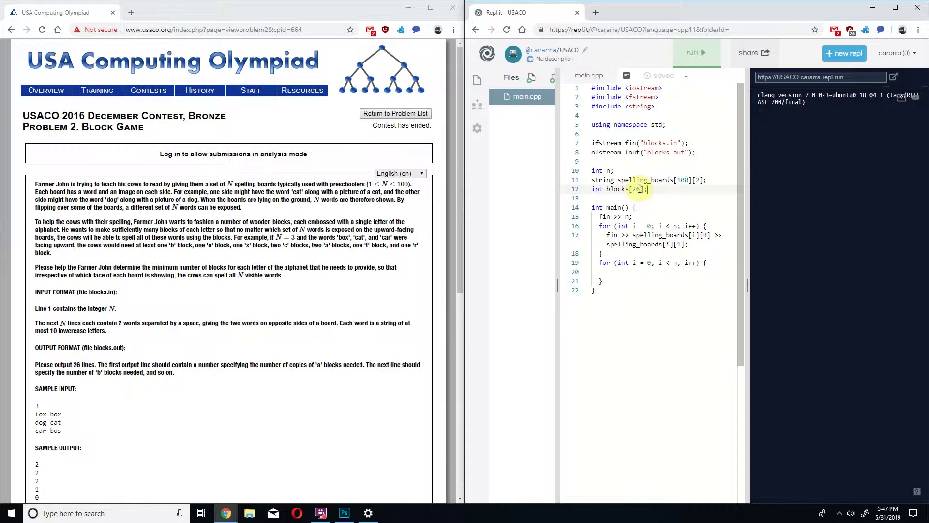
pyautogui.press('Down')
pyautogui.press('Down')
pyautogui.press('Down')
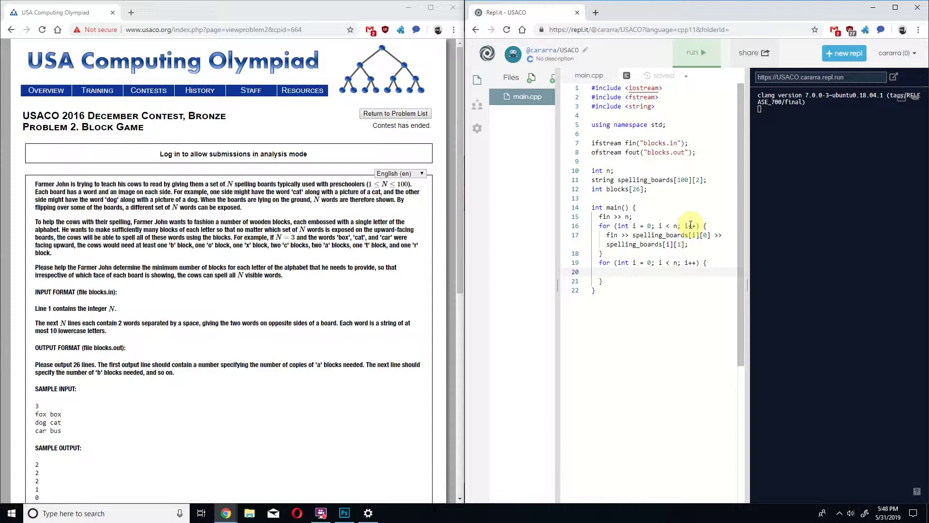
pyautogui.write("for (int j = 'a'; j <= 'z'; j++) {")
pyautogui.press('Return')
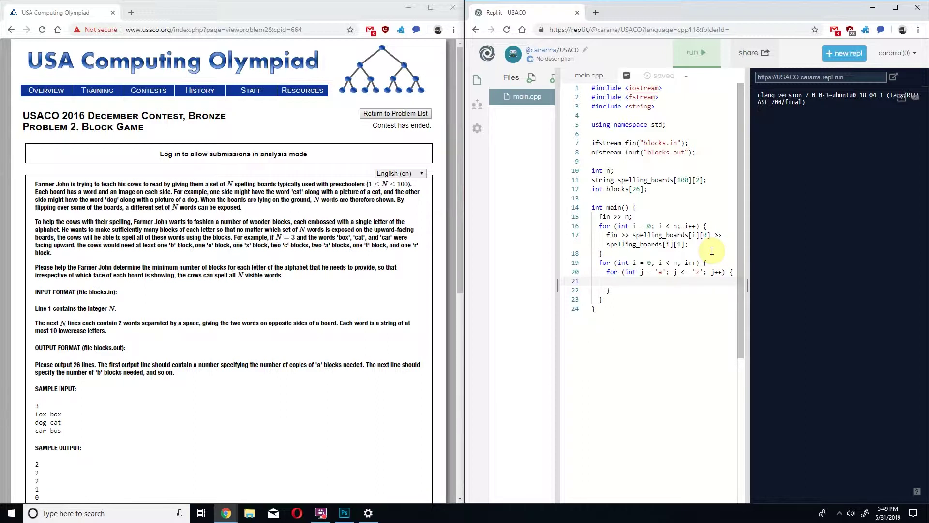
pyautogui.write('int occurs1 = 0;')
# Count each letter in both words into occurs1/occurs2, make j a char, and compute maxe
pyautogui.press('Return')
pyautogui.write('int occurs2 = 0;')
pyautogui.press('Return')
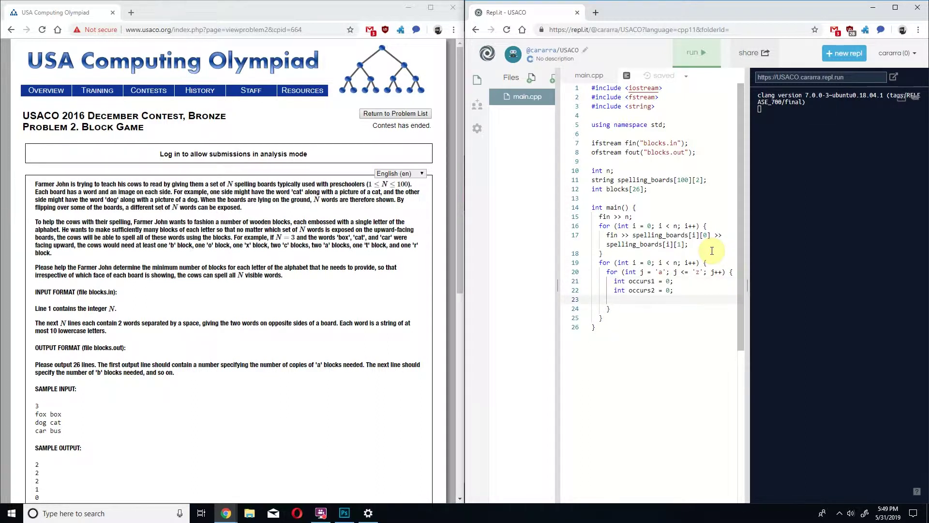
pyautogui.write('for (')
pyautogui.write('i')
pyautogui.write('nt k = 0; k < spelling_boards[i][0].length(); k++) {')
pyautogui.press('Return')
pyautogui.write('if (spelling_boards[i][0][k] ==j')
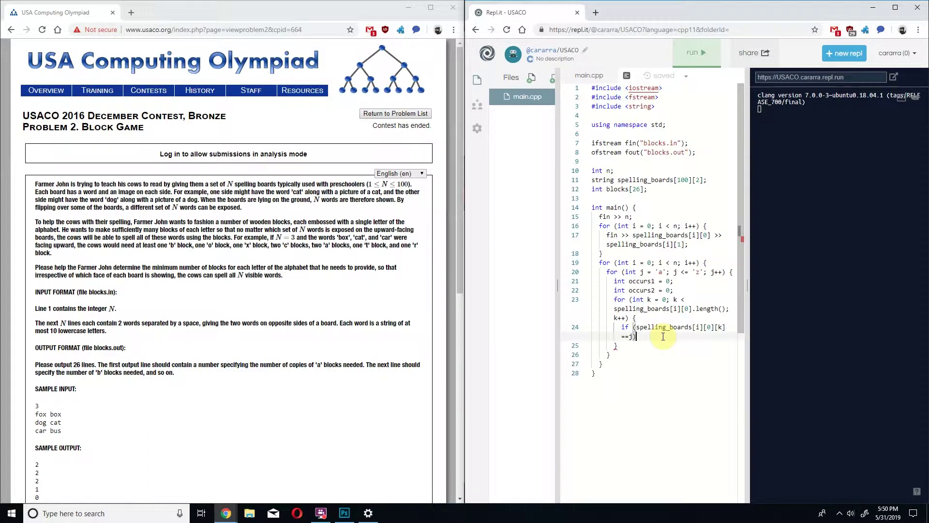
pyautogui.doubleClick(627, 271)
pyautogui.write('char')
pyautogui.click(701, 345)
pyautogui.write('{')
pyautogui.press('Return')
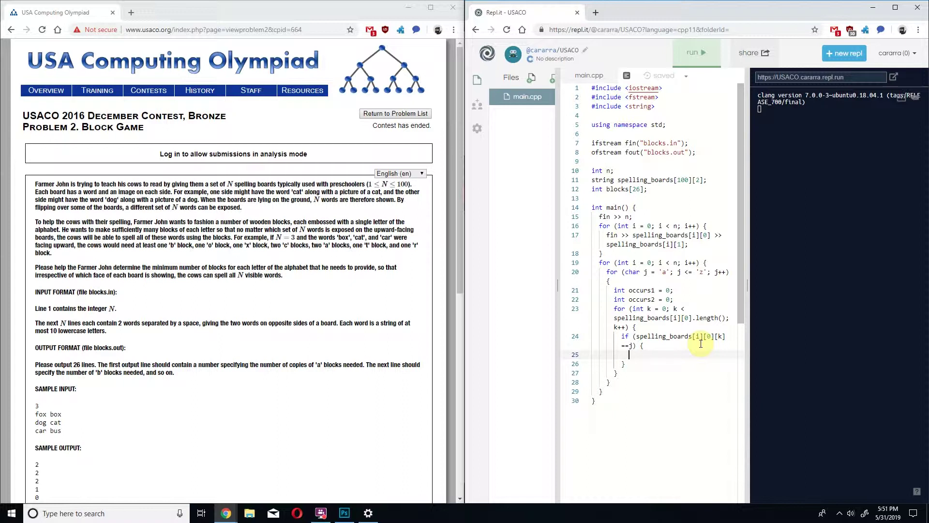
pyautogui.write('occurs1++;')
pyautogui.moveTo(623, 373); pyautogui.dragTo(684, 301)
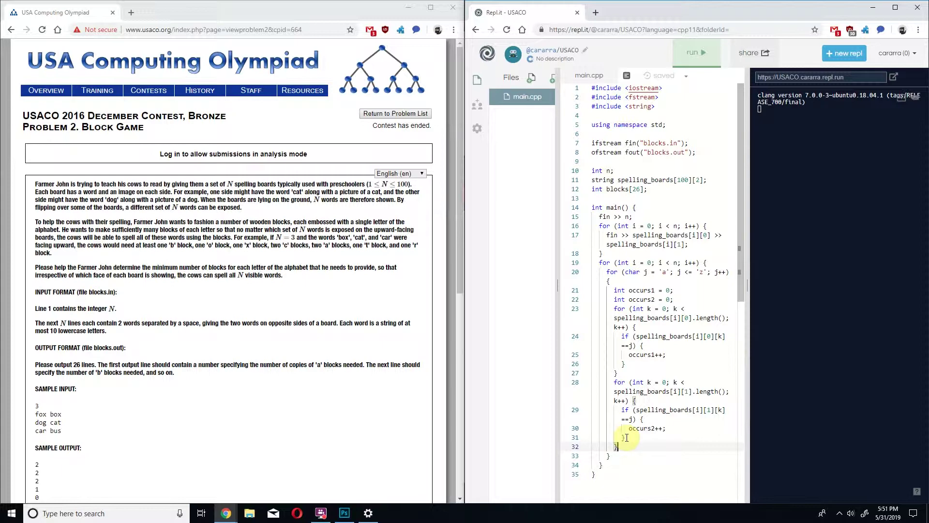
pyautogui.press('Return')
pyautogui.write('int maxe = max(occurs1, occurs2);')
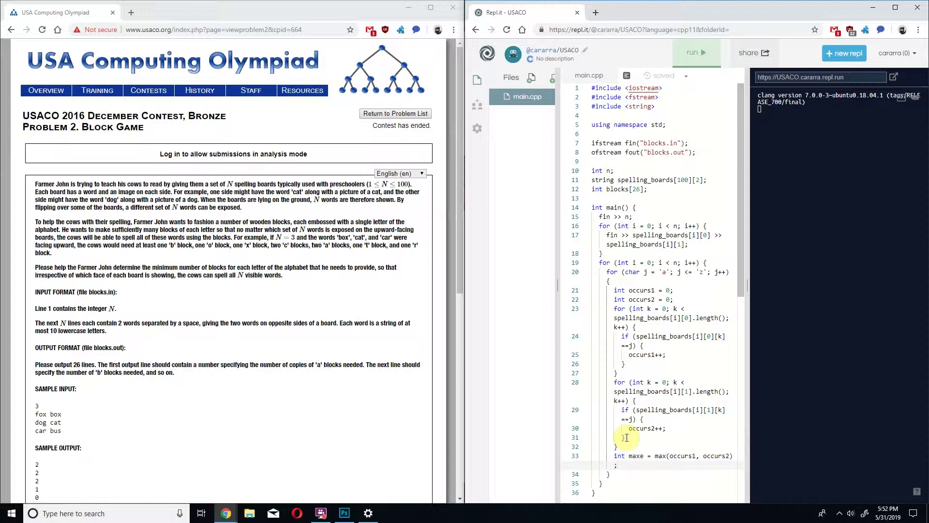
# Add blocks[j-'a'] += maxe; and a loop writing all 26 block totals to fout
pyautogui.press('Return')
pyautogui.write("blocks[j-'a']+=maxe;")
pyautogui.scroll(-1, 623, 439)
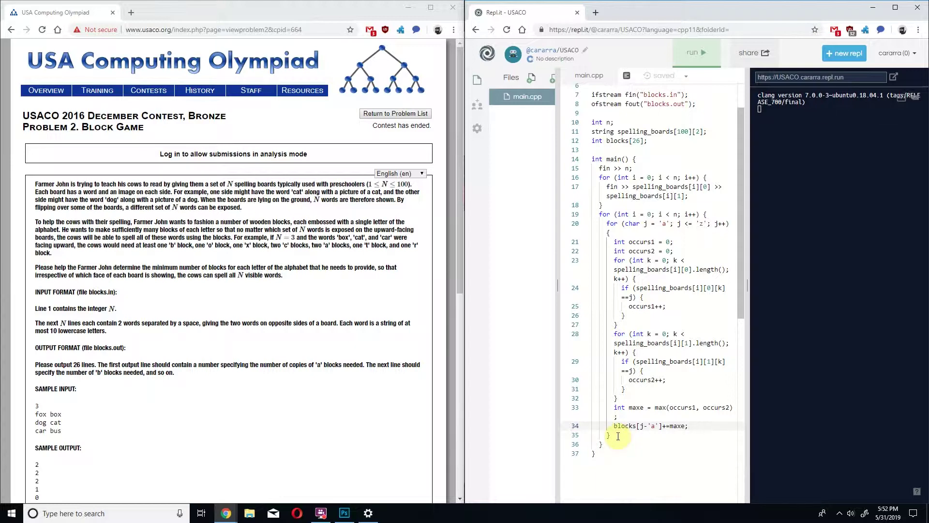
pyautogui.click(618, 442)
pyautogui.press('Return')
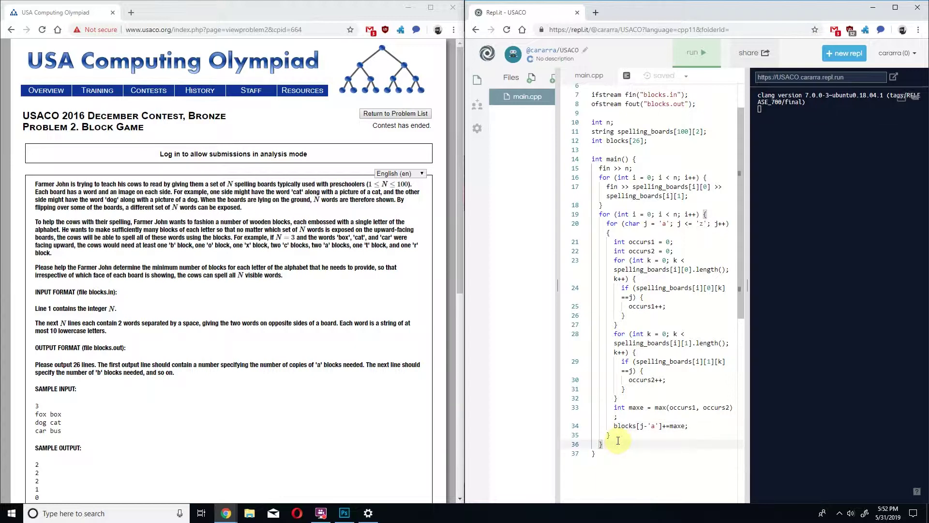
pyautogui.write('for (int i = 0; i < 26; i++) {')
pyautogui.press('Return')
pyautogui.write('fout << blocks[i];')
pyautogui.scroll(-4, 203, 336)
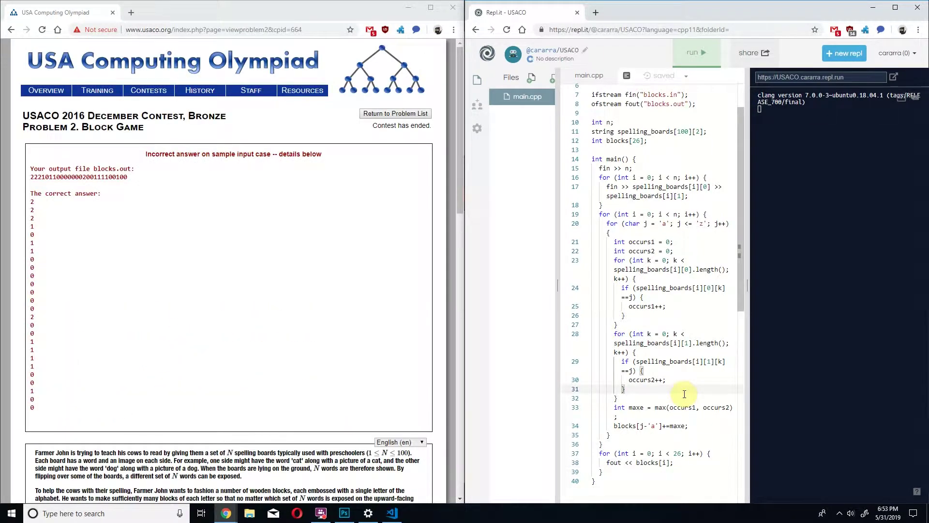
# Append << endl after blocks[i] so each count prints on its own line
pyautogui.click(671, 465)
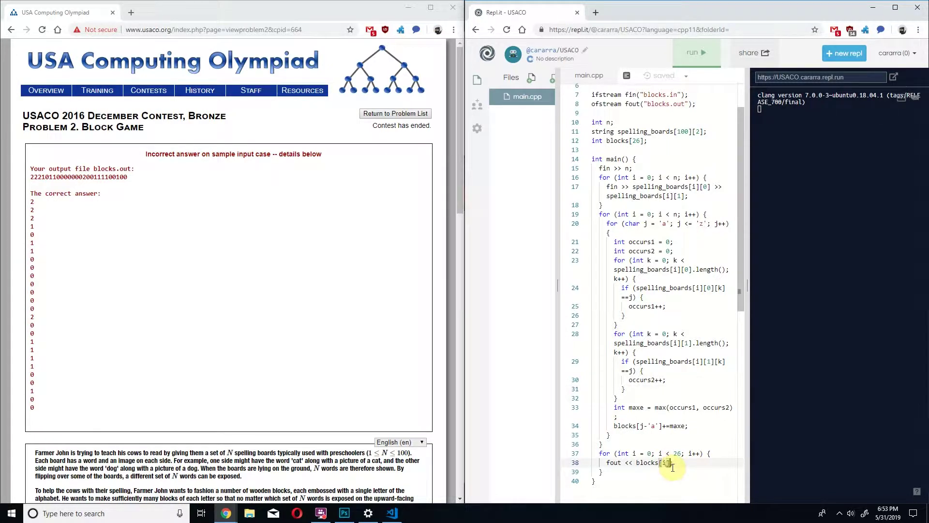
pyautogui.write(' << endl;')
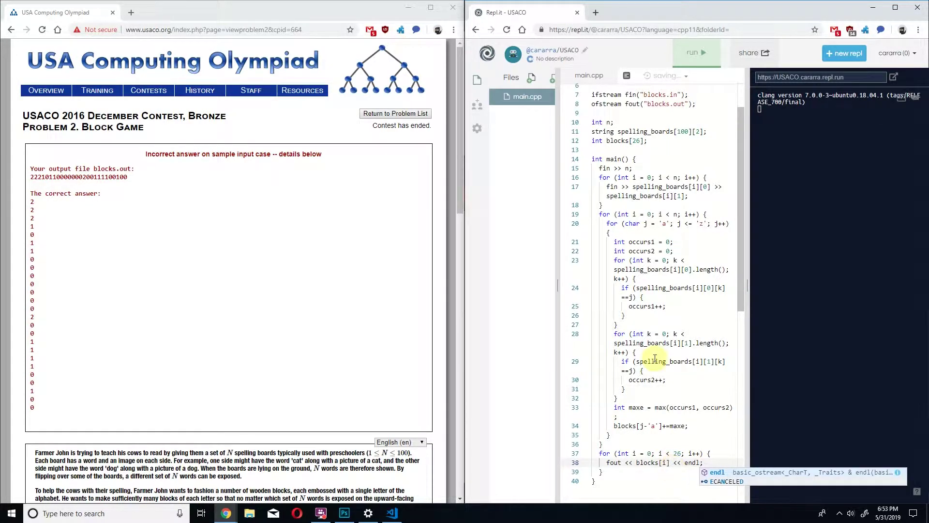